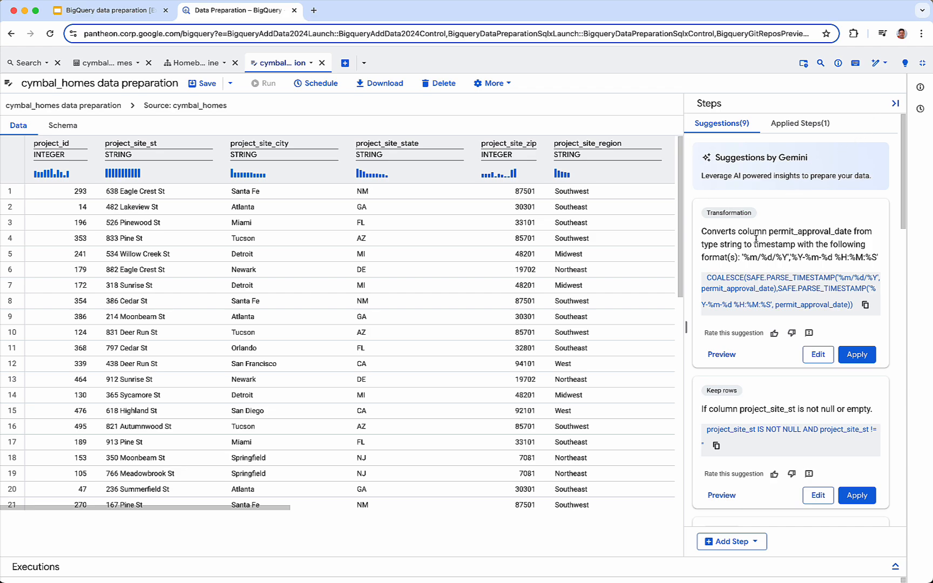
Step: Preview and apply the suggestion converting permit_approval_date from string to timestamp, and check it among the applied steps
scroll(756, 238, "down", 1)
scroll(593, 275, "right", 3)
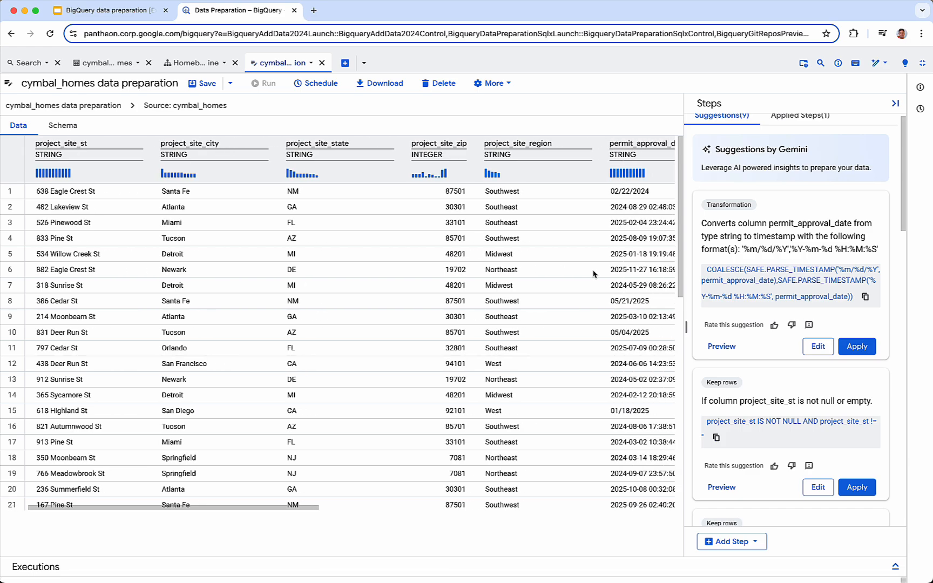
scroll(593, 274, "right", 8)
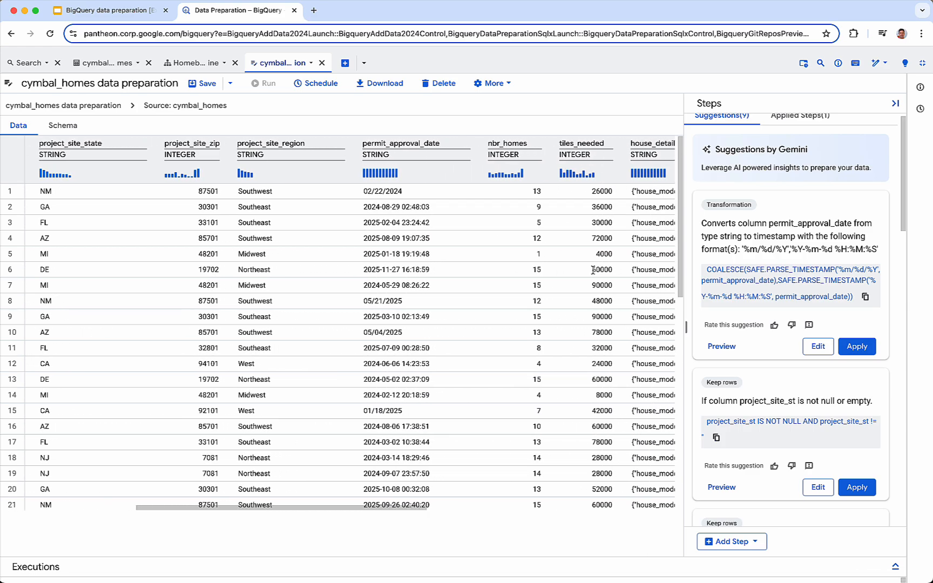
scroll(593, 270, "right", 1)
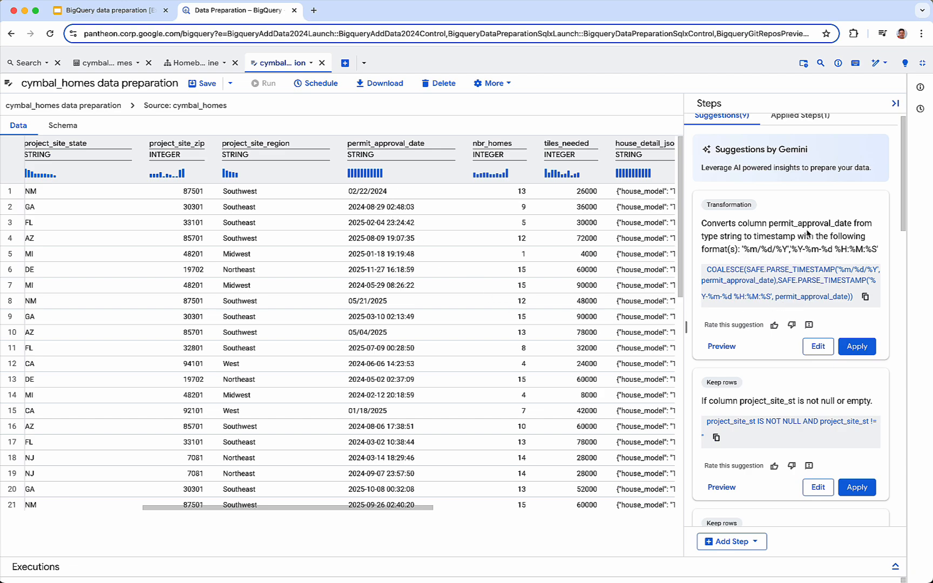
left_click(722, 347)
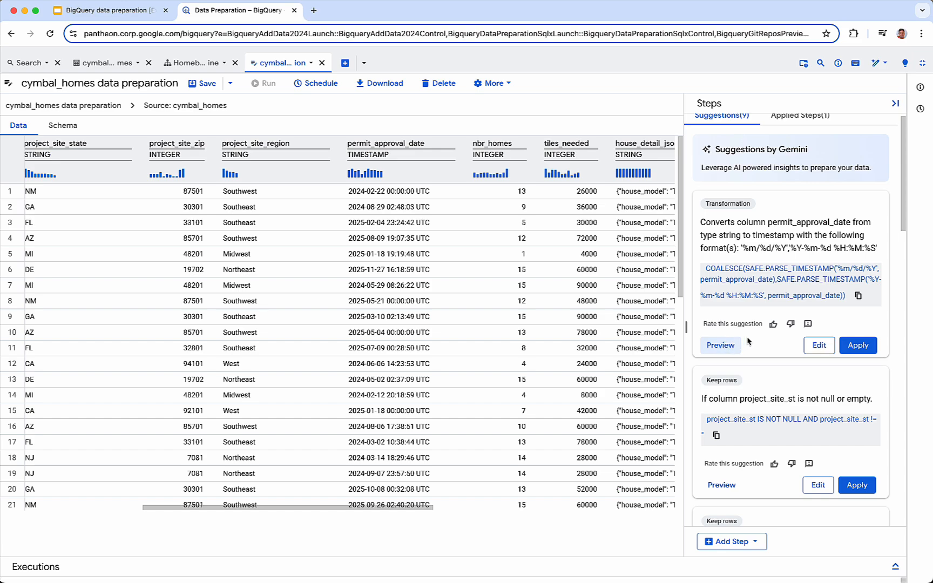
left_click(858, 346)
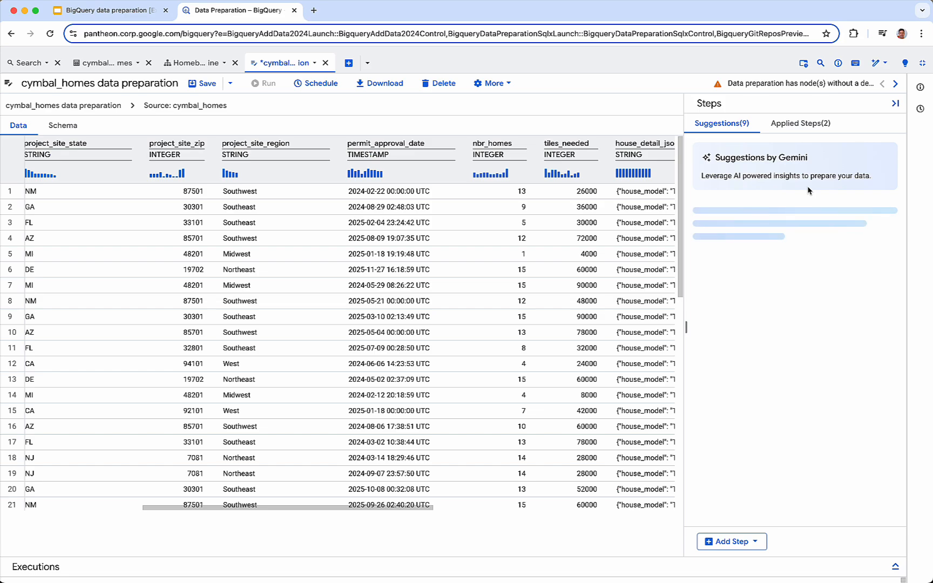
left_click(809, 128)
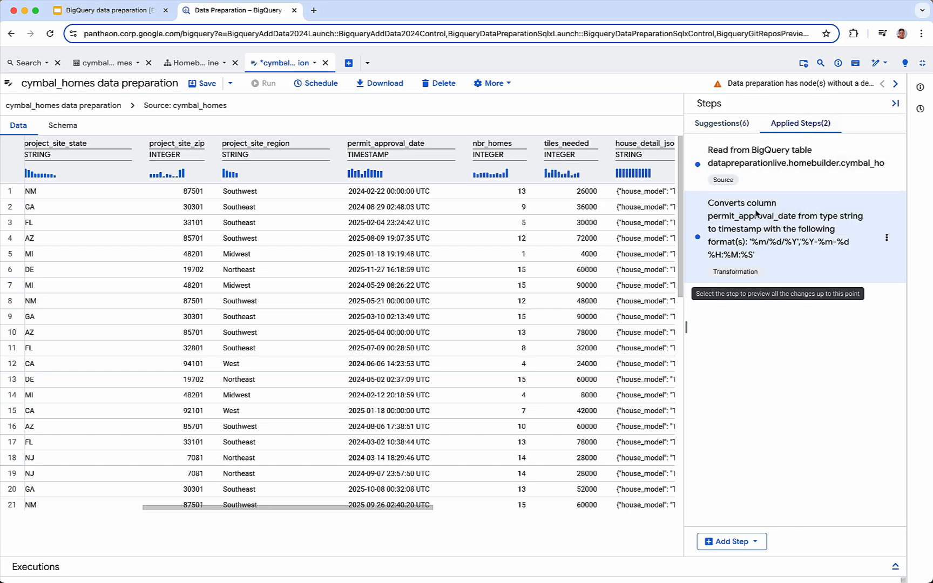
left_click(727, 125)
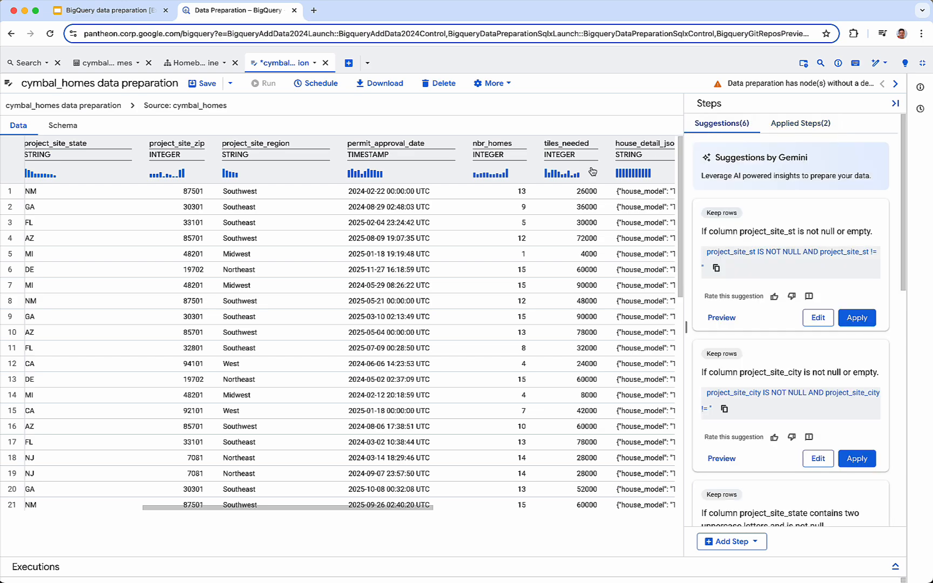
Step: Examine the full JSON text in the first row of house_detail_json and look through the remaining suggestions
scroll(472, 217, "right", 5)
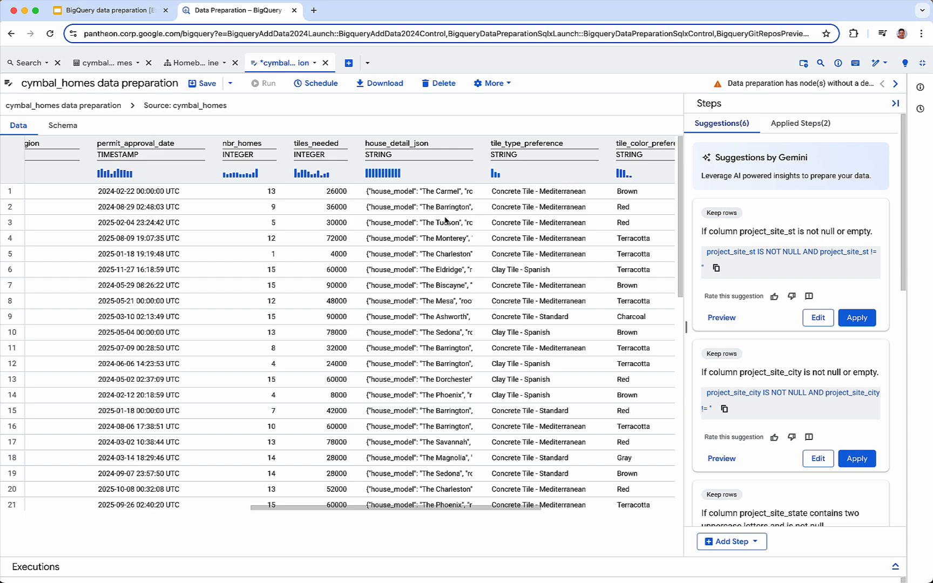
scroll(446, 191, "right", 1)
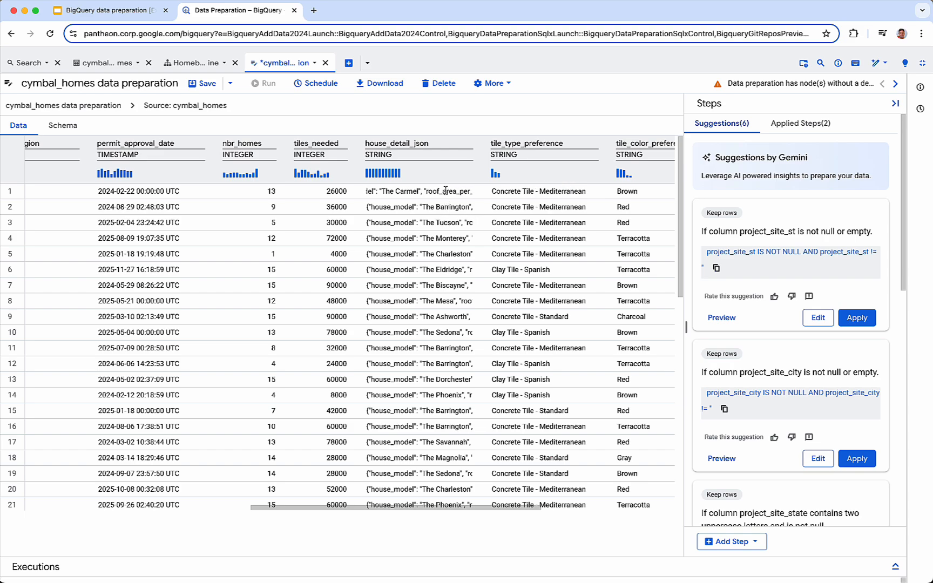
scroll(446, 192, "right", 1)
scroll(446, 191, "right", 2)
scroll(445, 191, "left", 2)
scroll(446, 191, "right", 1)
scroll(445, 191, "right", 1)
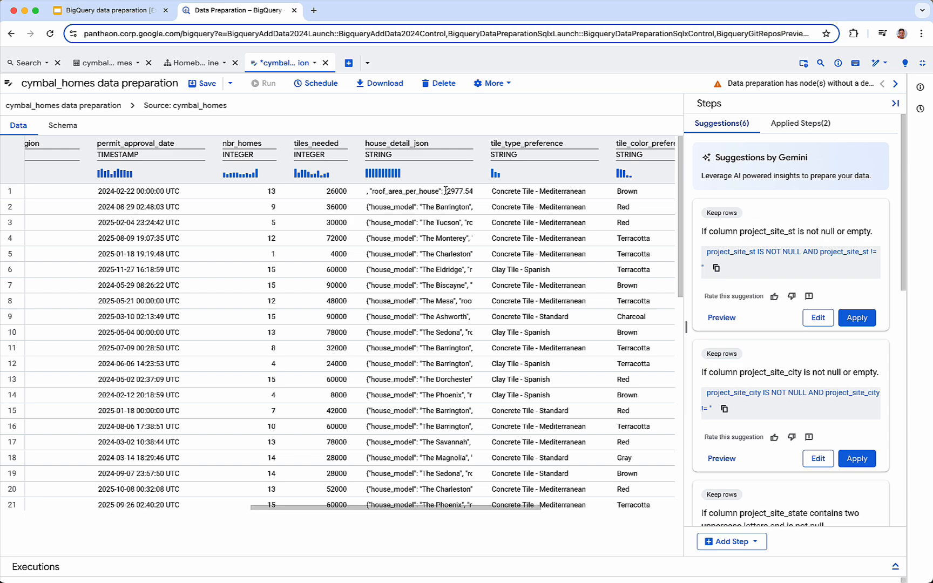
scroll(446, 191, "right", 1)
scroll(780, 317, "down", 10)
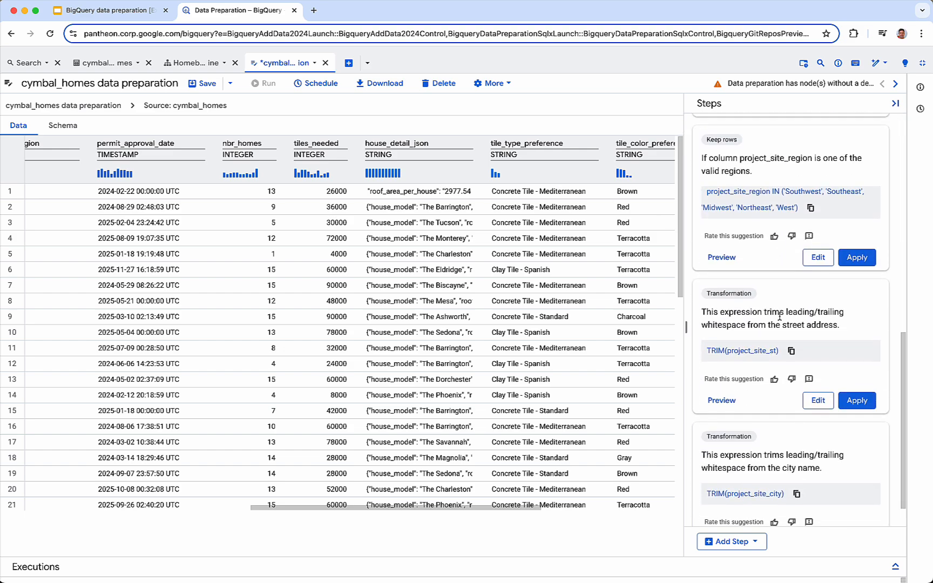
scroll(779, 317, "down", 2)
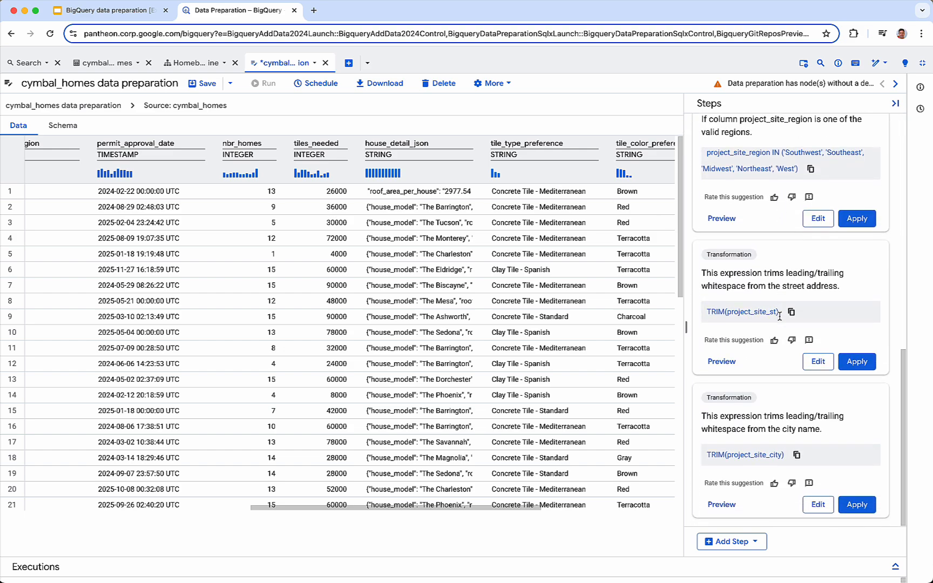
Step: Add a transformation and generate its expression from a description extracting roof_area_per_house from house_detail_json, removing 'sq ft' and converting to FLOAT64
left_click(737, 544)
left_click(731, 485)
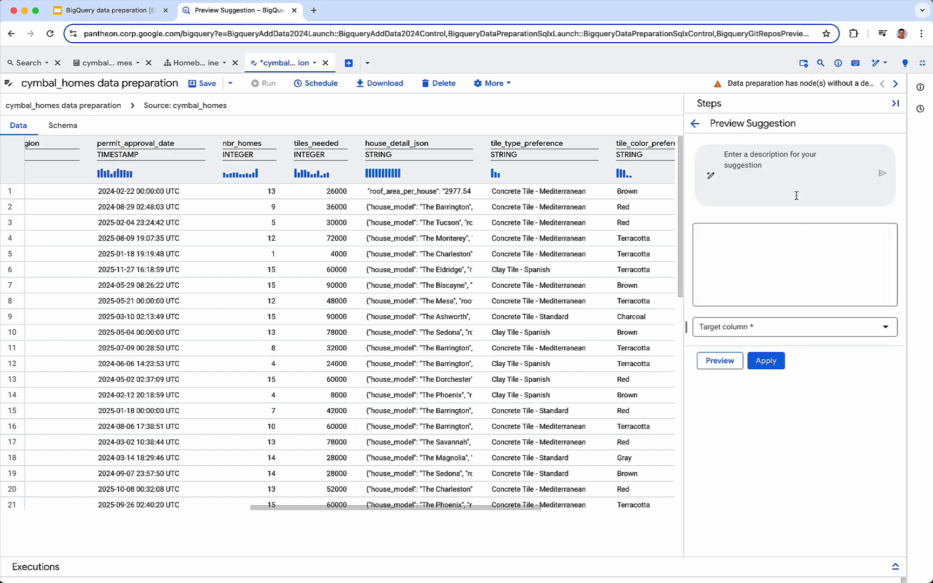
key("super+v")
left_click(882, 174)
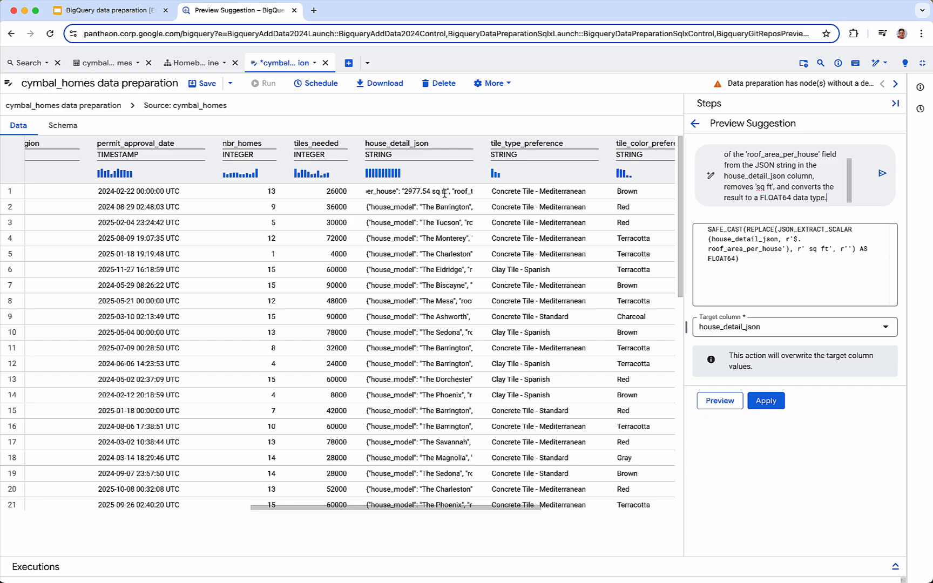
Step: Preview the roof area transformation and apply it with house_detail_json kept as the target column
left_click(721, 400)
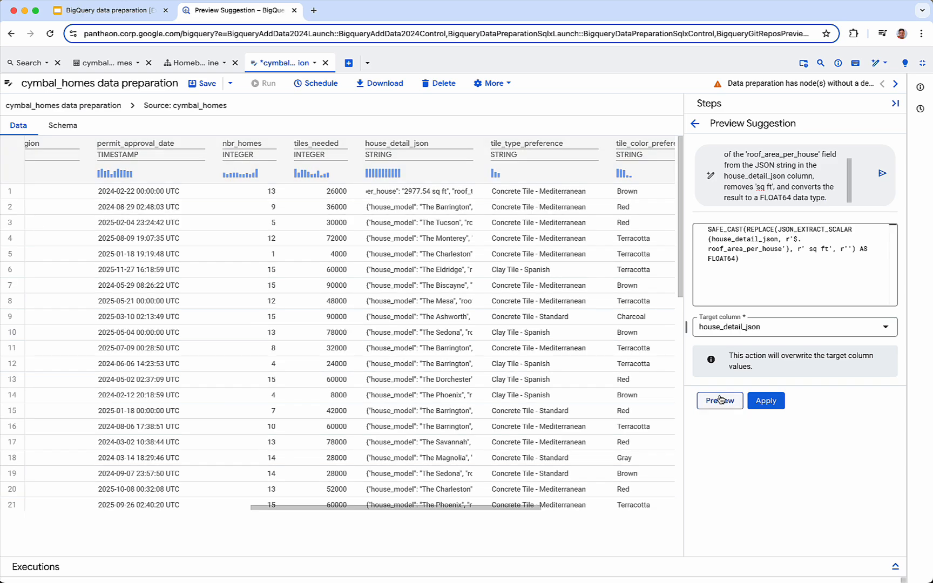
left_click(739, 326)
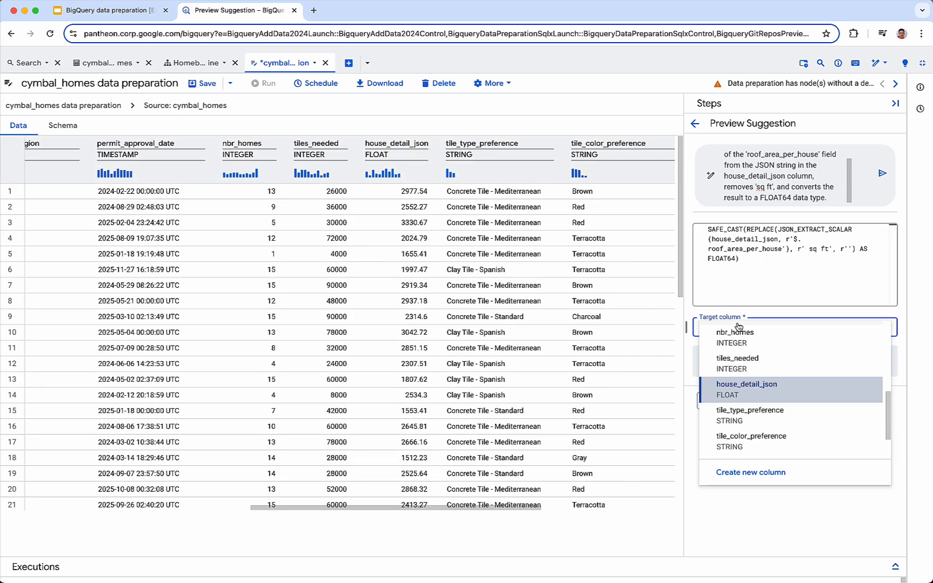
left_click(740, 325)
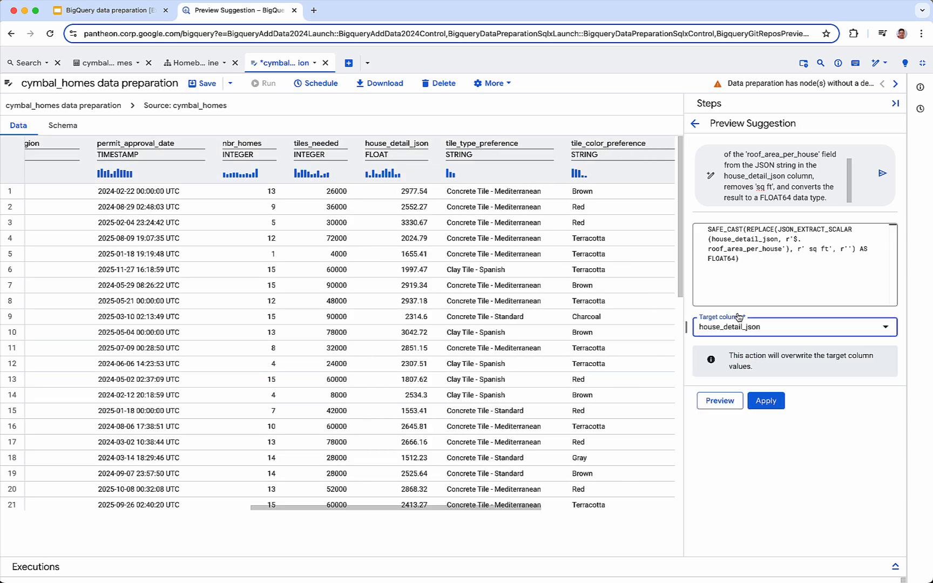
left_click(767, 402)
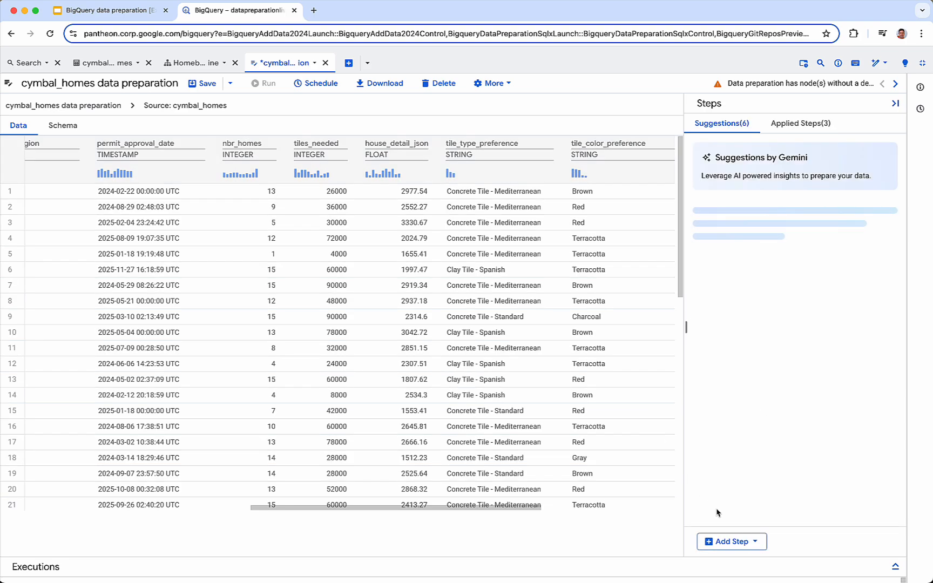
Step: Add an inner join with the tiles table from the homebuilder dataset, matching tile type preference and tile color preference
left_click(733, 541)
left_click(713, 503)
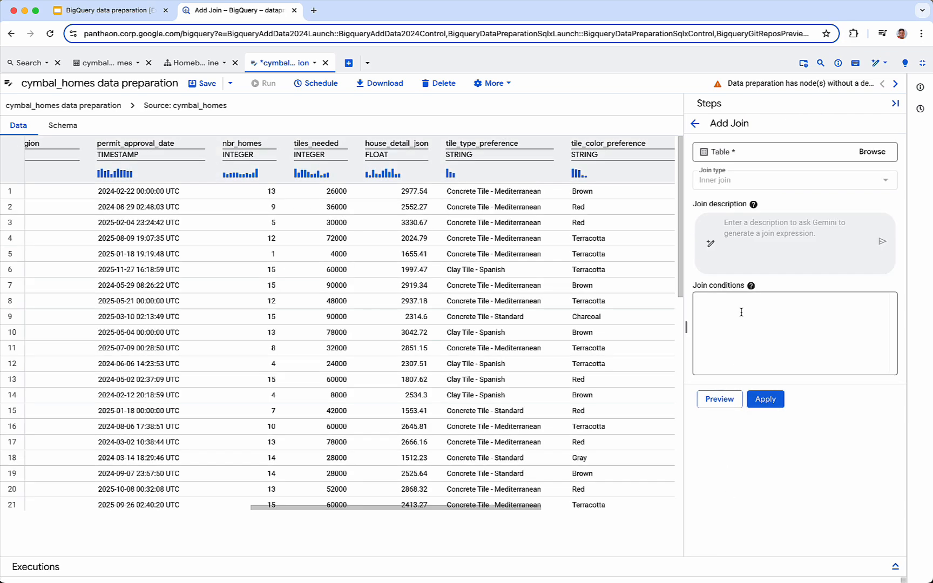
left_click(866, 152)
left_click(642, 100)
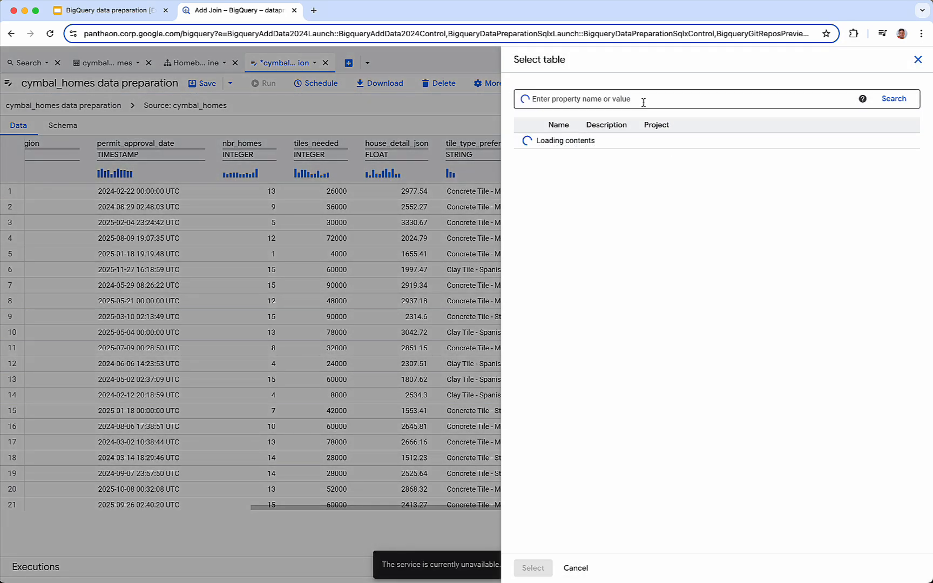
type("til")
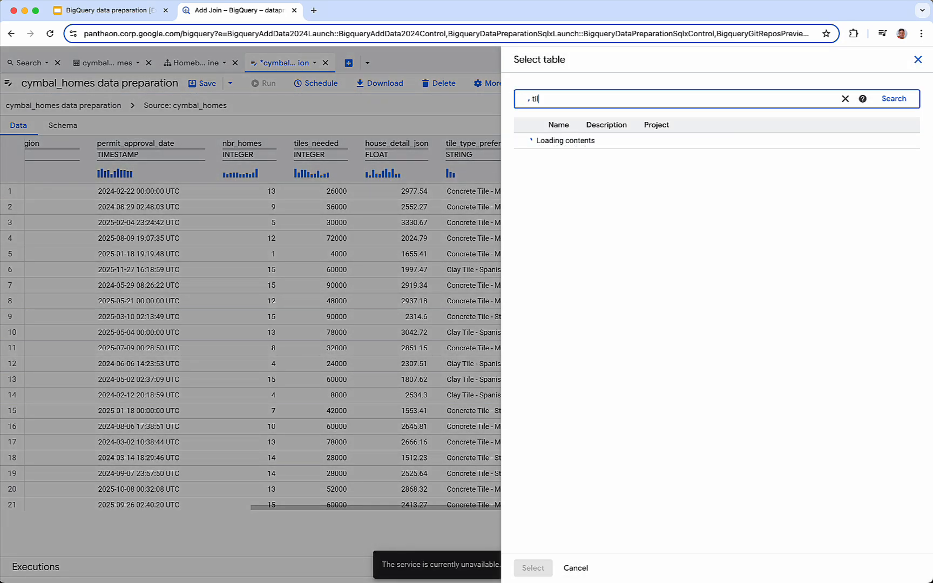
type("es")
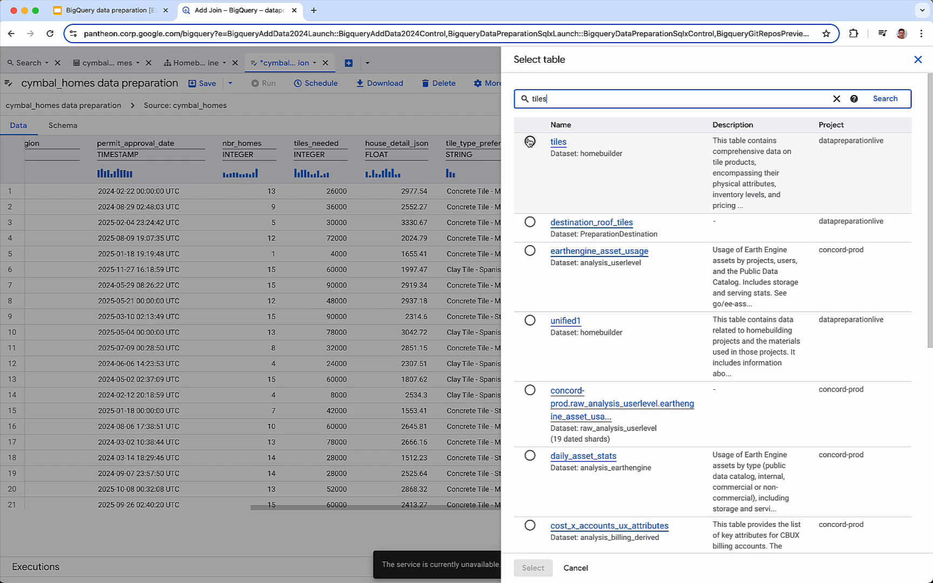
left_click(530, 142)
left_click(532, 567)
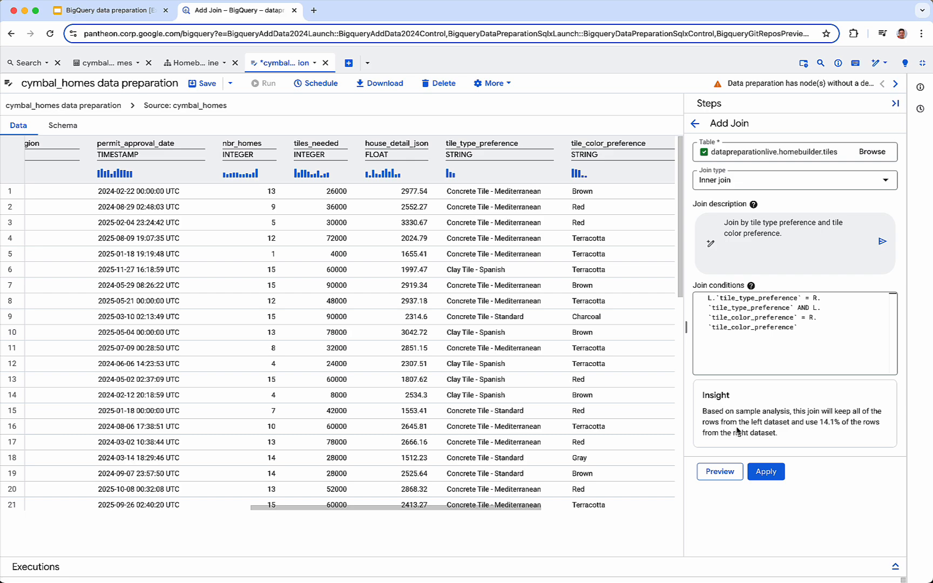
left_click(765, 474)
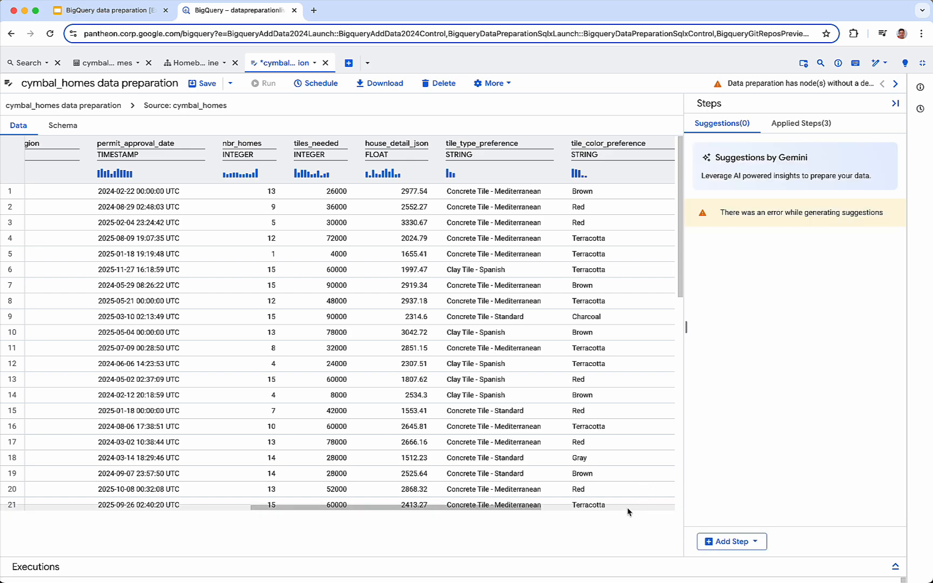
Step: Examine the columns that the join brings in from the tiles table
scroll(628, 511, "right", 5)
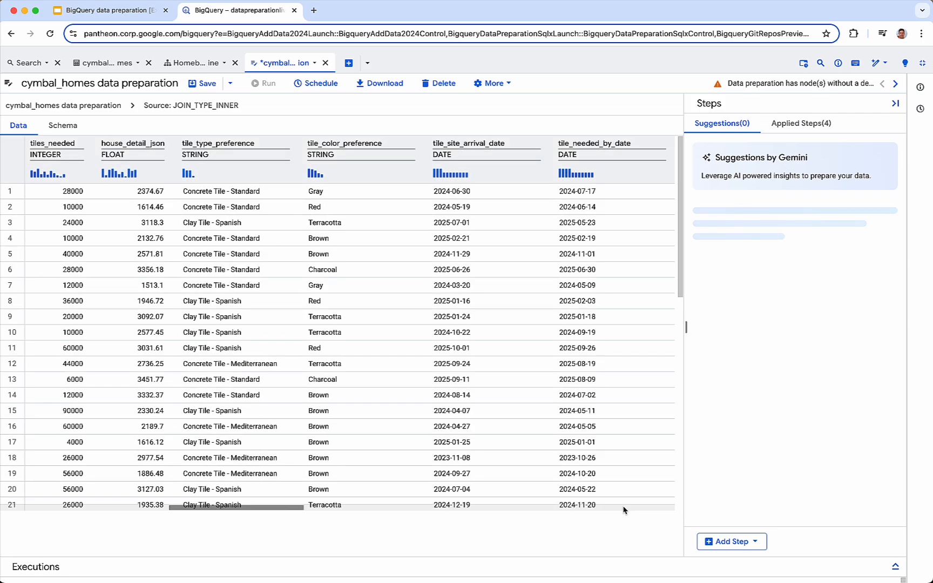
scroll(624, 510, "right", 6)
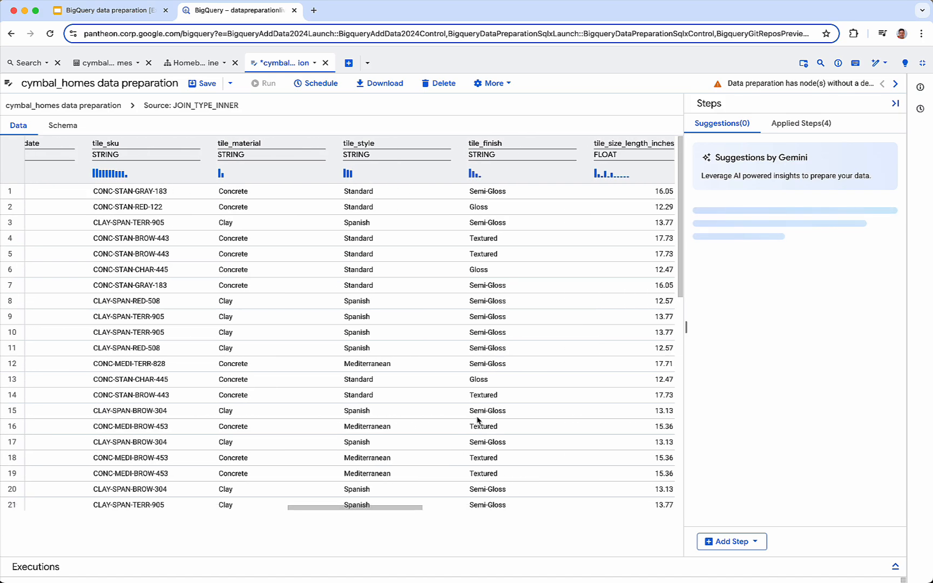
scroll(476, 417, "down", 3)
scroll(476, 417, "right", 6)
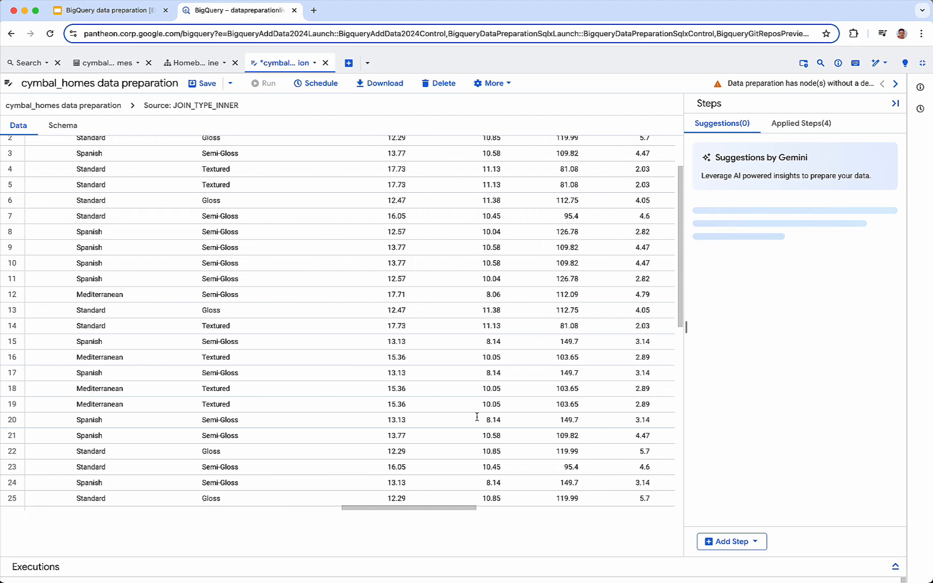
scroll(476, 417, "left", 6)
scroll(476, 417, "left", 2)
scroll(477, 418, "up", 2)
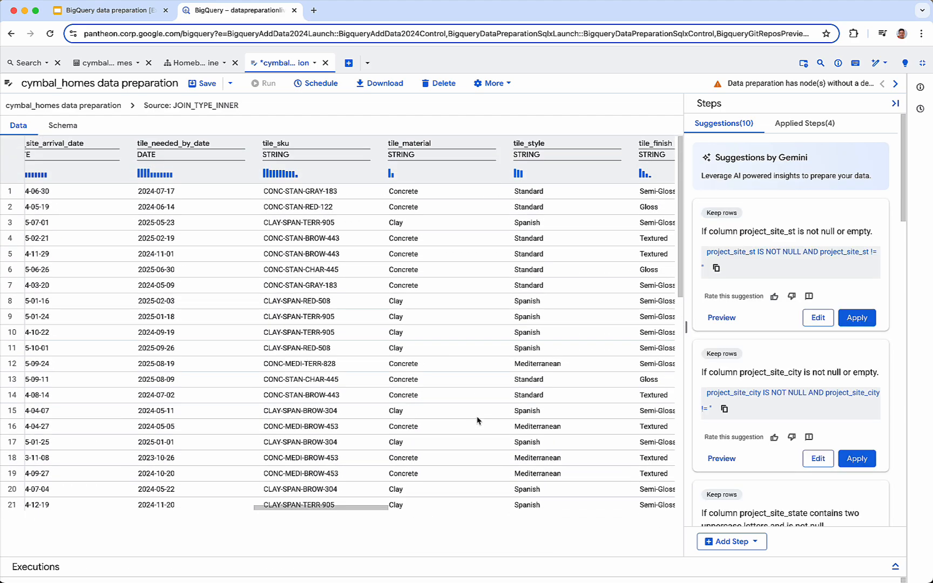
scroll(509, 365, "left", 3)
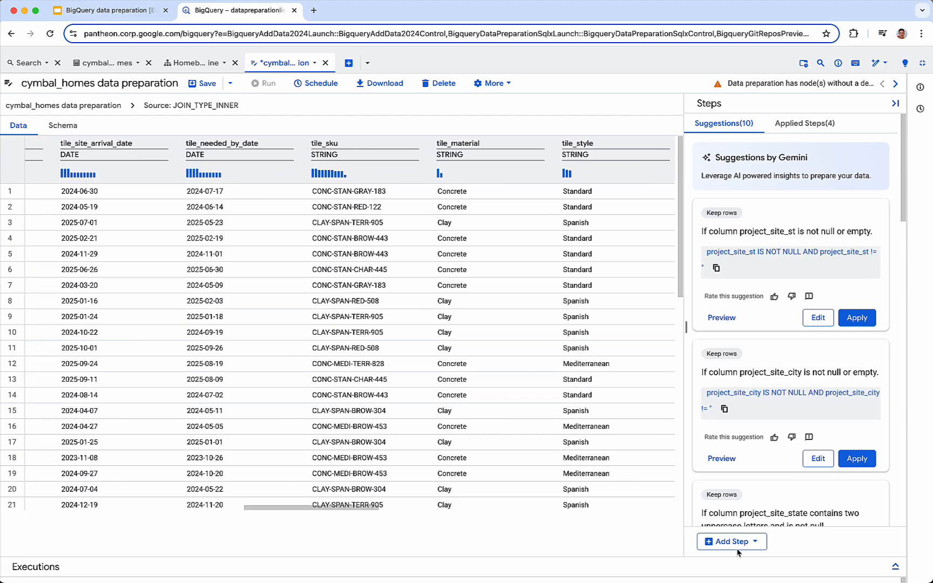
Step: Add a destination table named destination in the homebuilder dataset of the datapreparationlive project
left_click(732, 541)
left_click(735, 522)
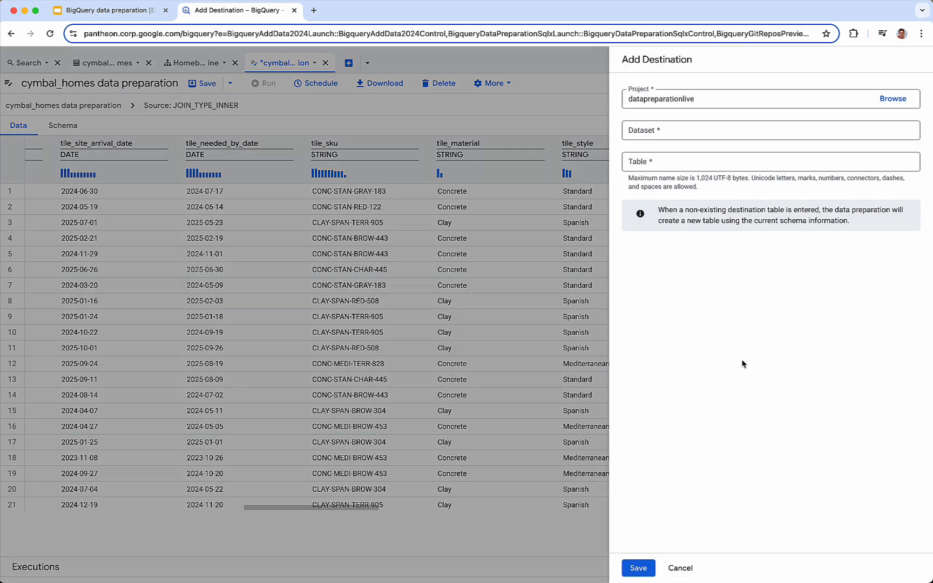
left_click(713, 130)
scroll(712, 240, "down", 5)
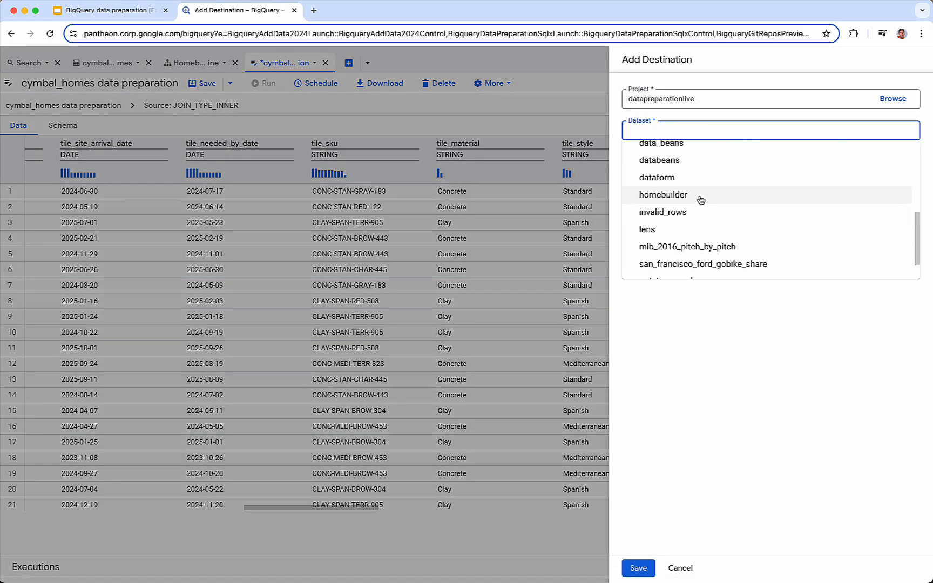
left_click(701, 196)
left_click(685, 161)
type("destination")
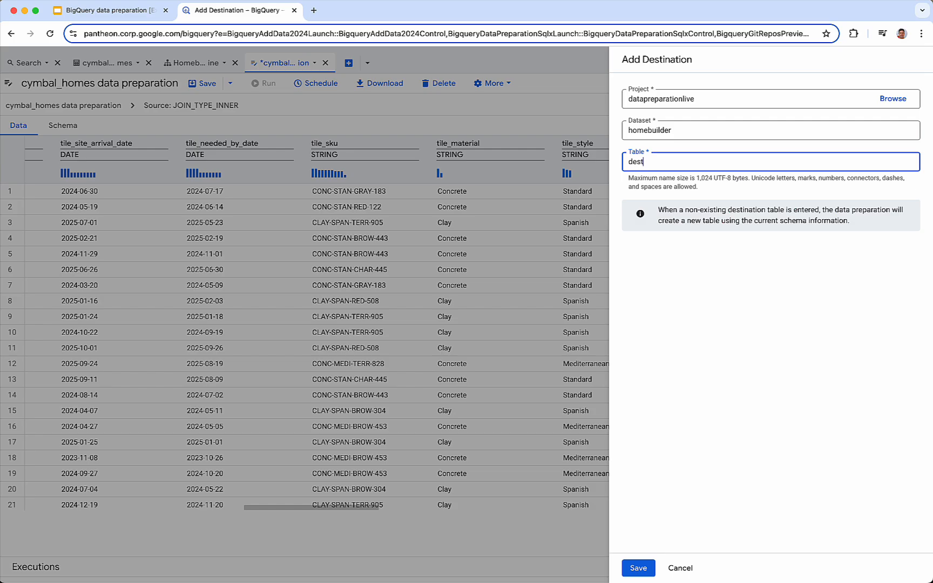
left_click(639, 568)
Step: Configure the Run Now experience to use the Dataform service account and save the setting
left_click(505, 86)
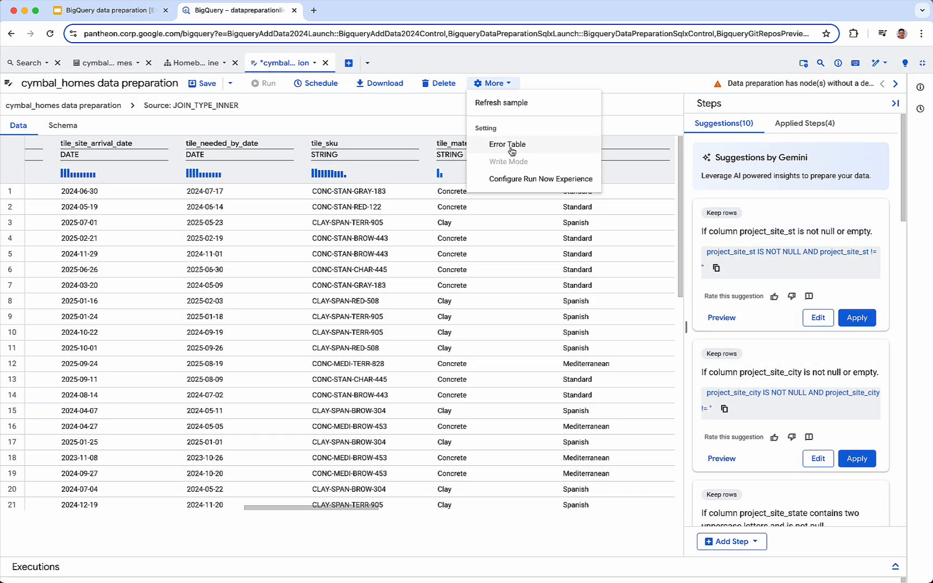
left_click(524, 180)
left_click(722, 122)
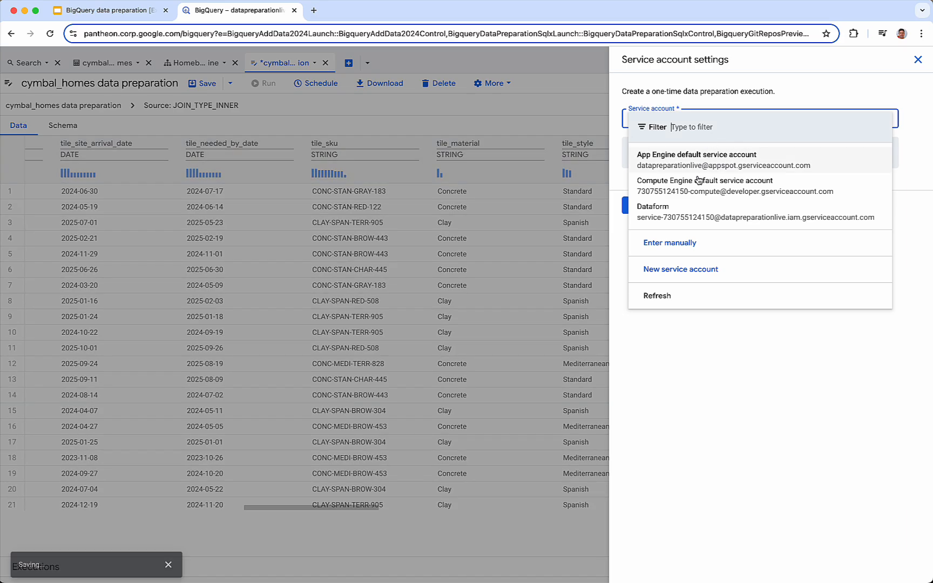
left_click(689, 215)
left_click(640, 211)
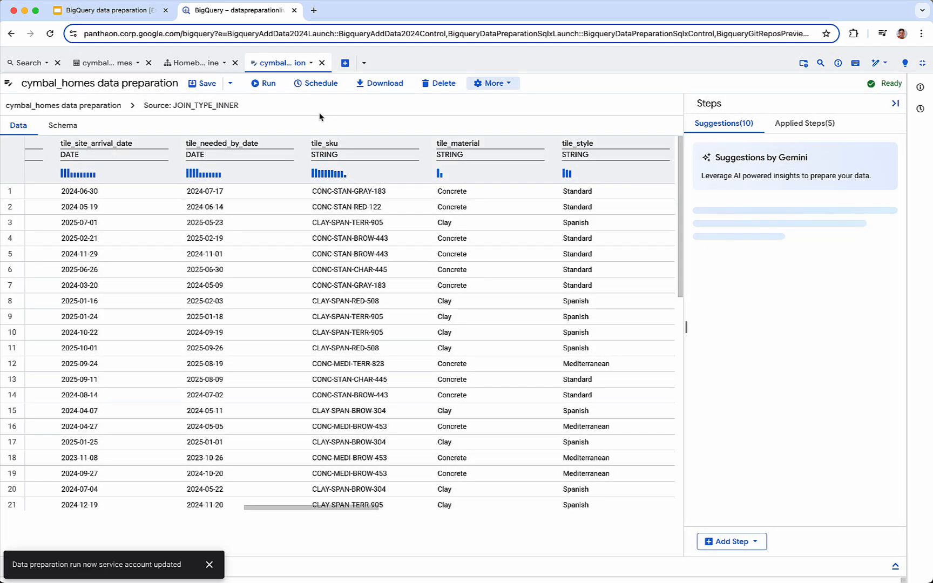
Step: Run the cymbal_homes data preparation and refresh its execution history to check the run's status
left_click(267, 85)
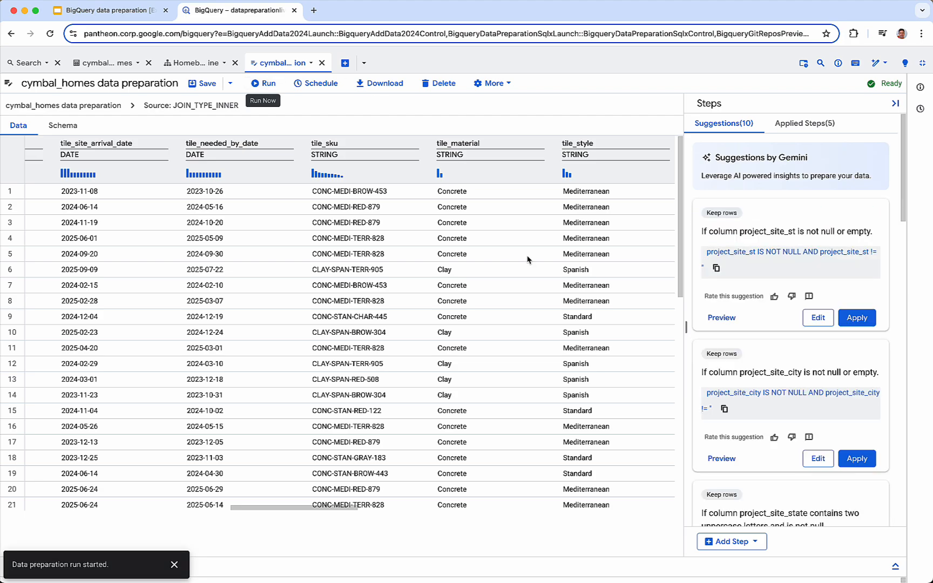
left_click(896, 566)
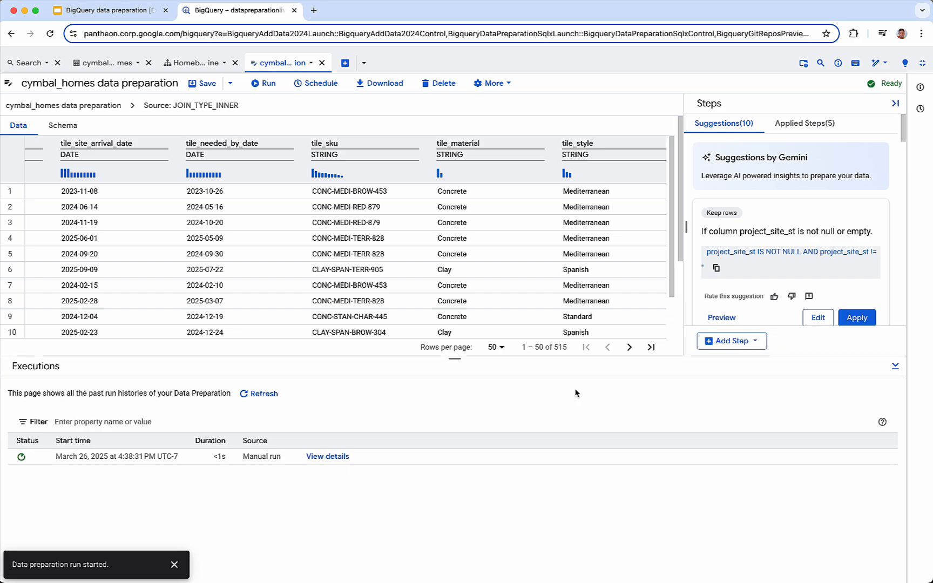
left_click(254, 394)
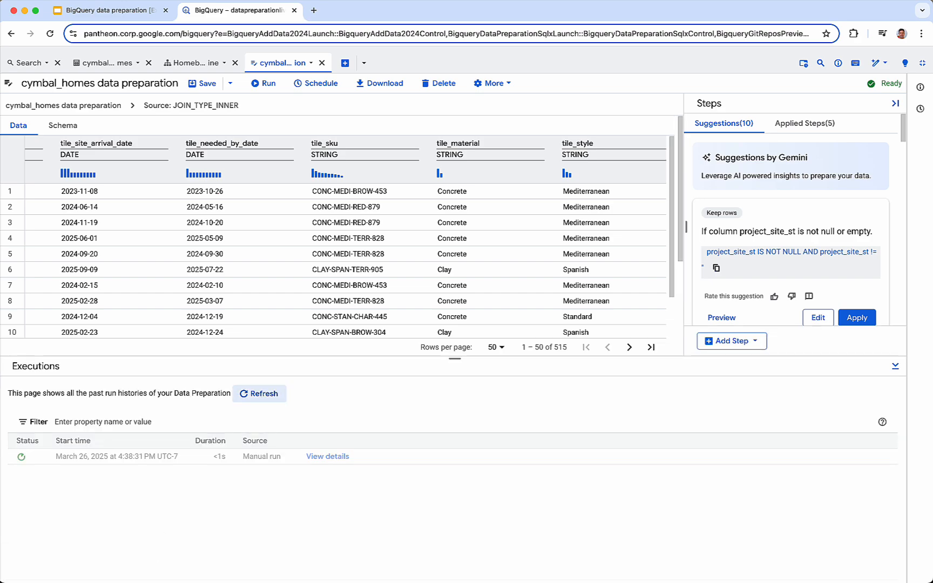
Step: Review the executed SQL code of the manual run in its execution details, then collapse the execution history
left_click(332, 456)
left_click(135, 403)
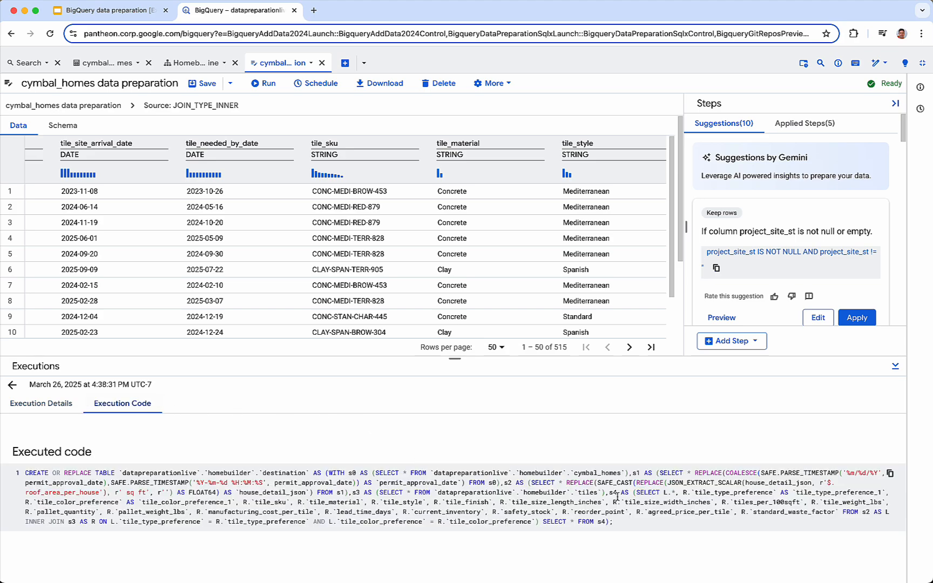
left_click(895, 366)
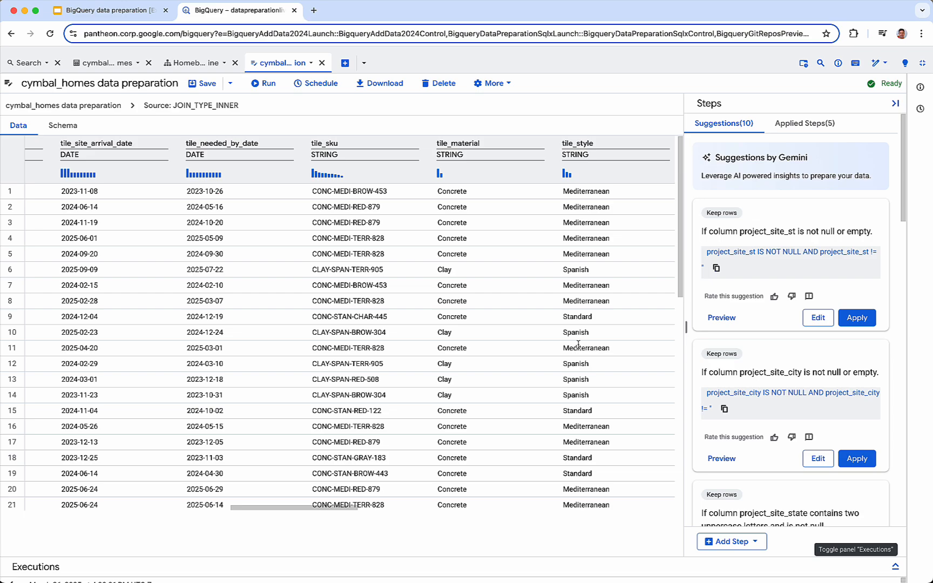
Step: Switch to the Homebuilding pipeline and view the task types that can be added to it
left_click(203, 63)
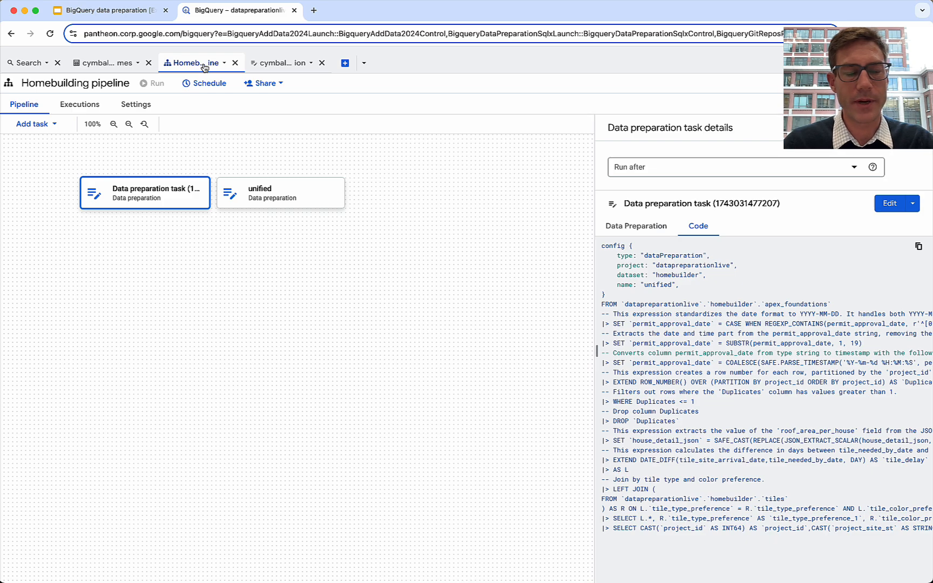
left_click(56, 124)
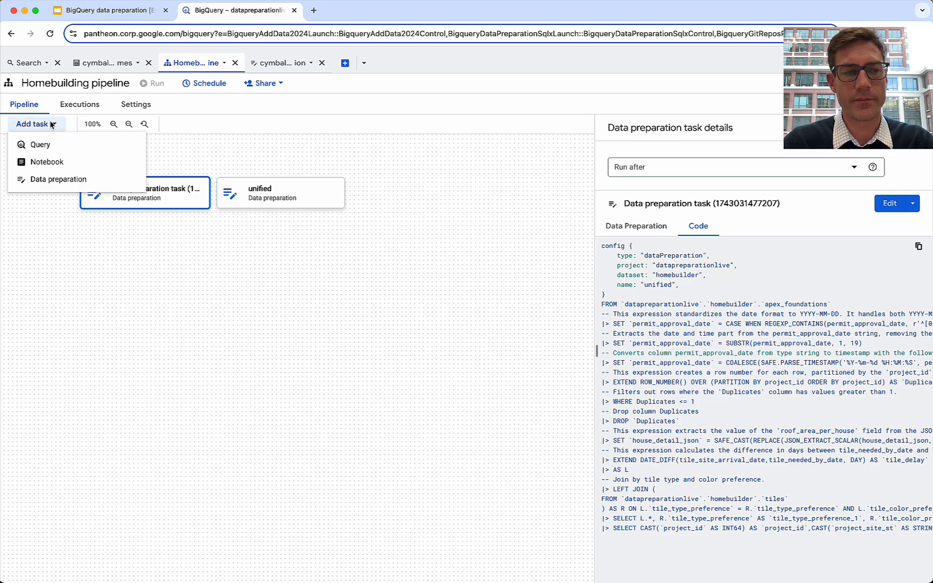
left_click(50, 124)
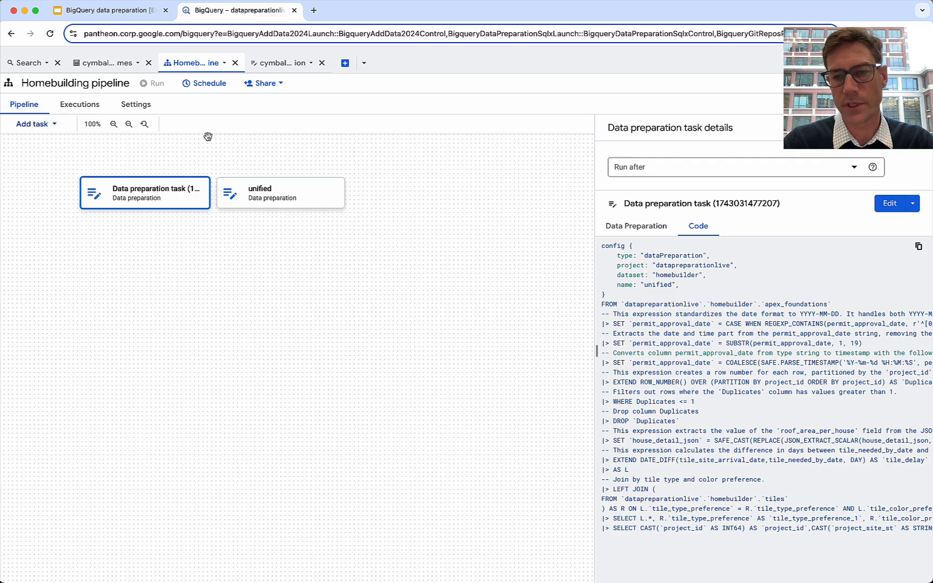
Step: Examine the code of the selected data preparation task in the Homebuilding pipeline
scroll(681, 359, "down", 2)
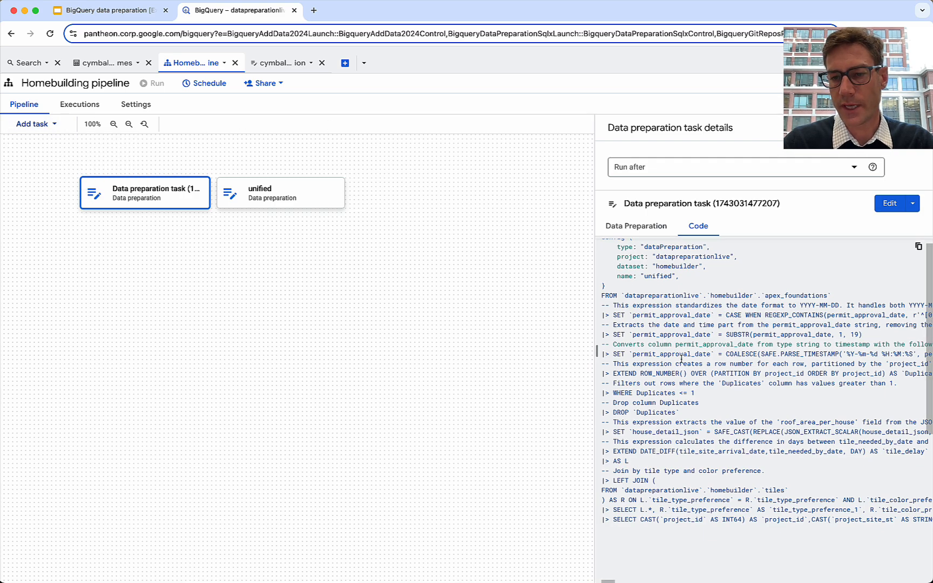
scroll(681, 360, "up", 2)
scroll(681, 359, "left", 1)
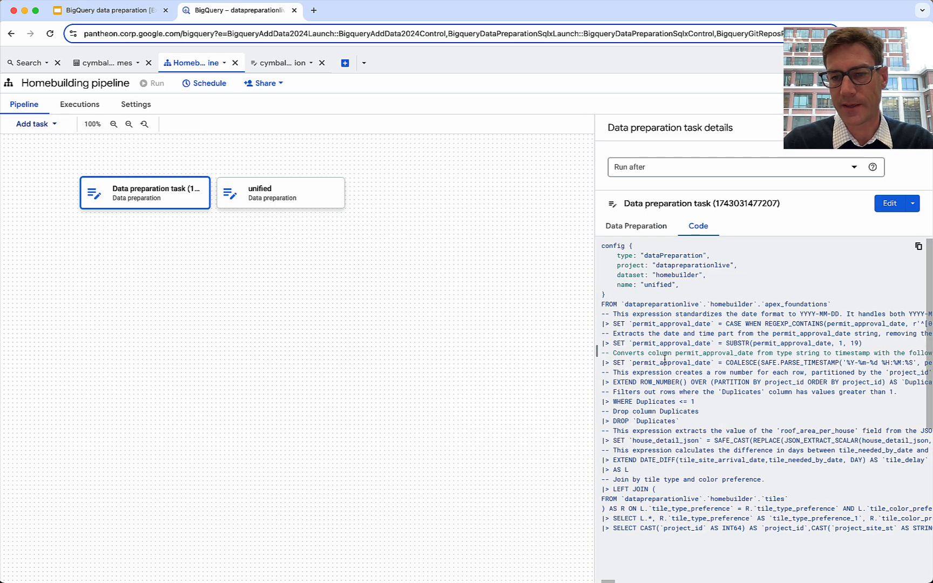
scroll(665, 358, "down", 1)
scroll(699, 365, "right", 2)
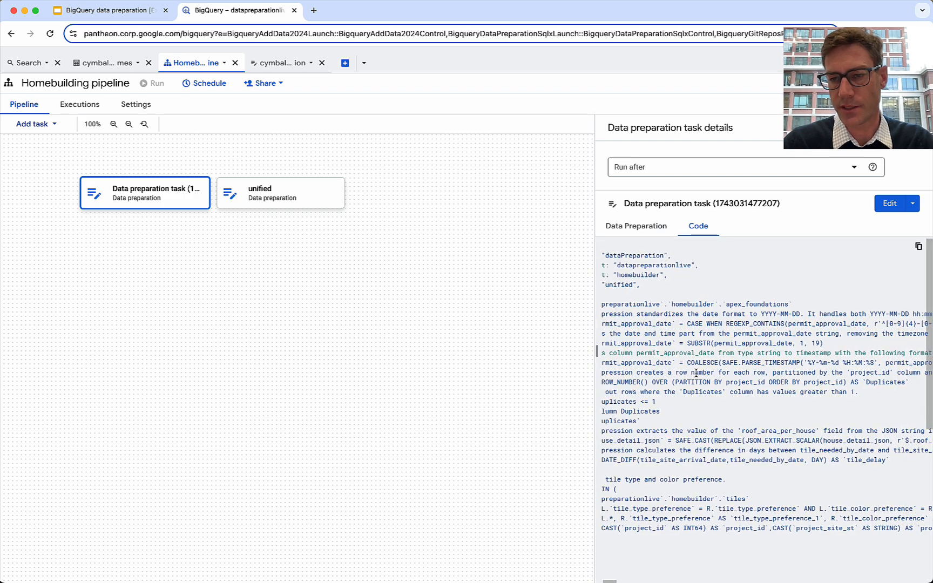
scroll(698, 364, "left", 2)
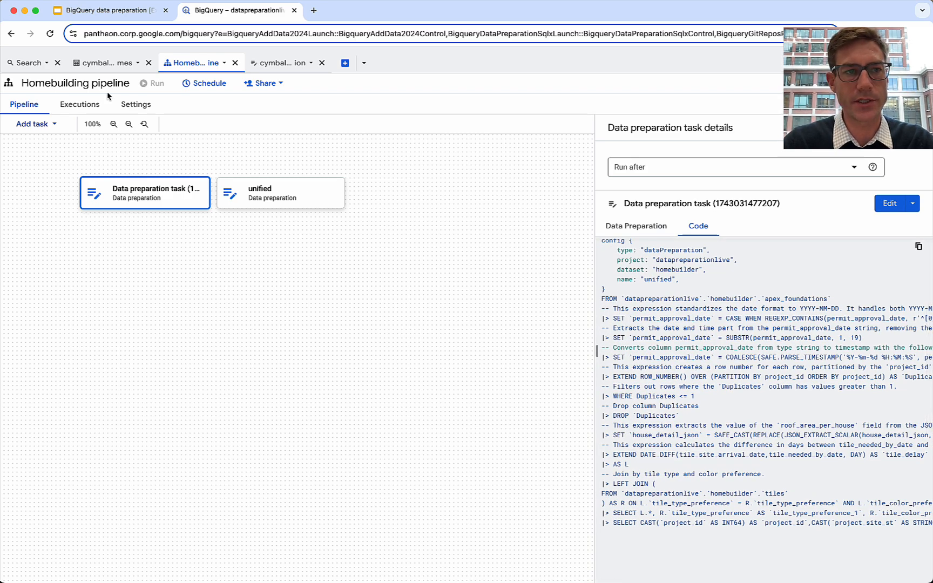
Step: Bring back the Explorer, enlarge the StudioWorkspace file list, and review its pending bikeshare_trips change without committing it
left_click(919, 64)
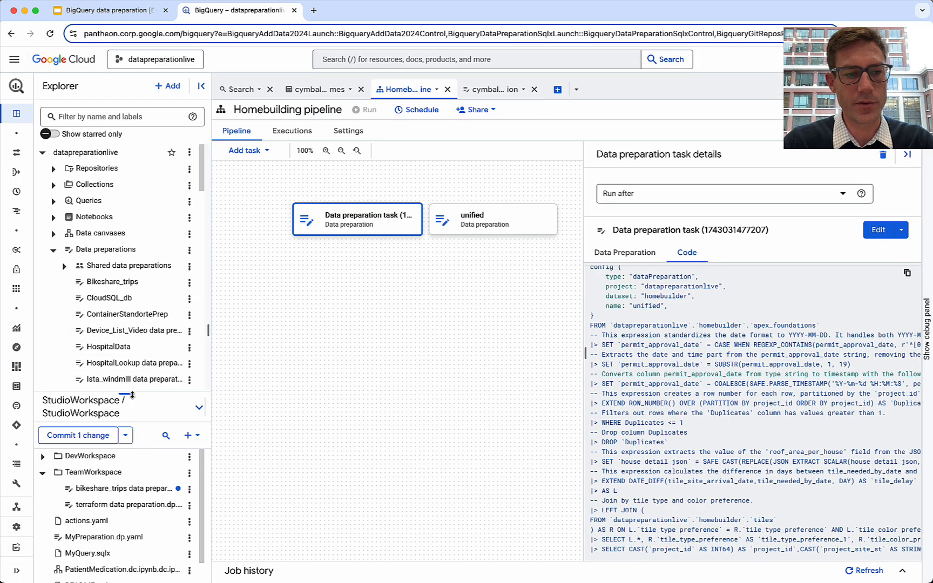
left_click_drag(134, 400, 134, 329)
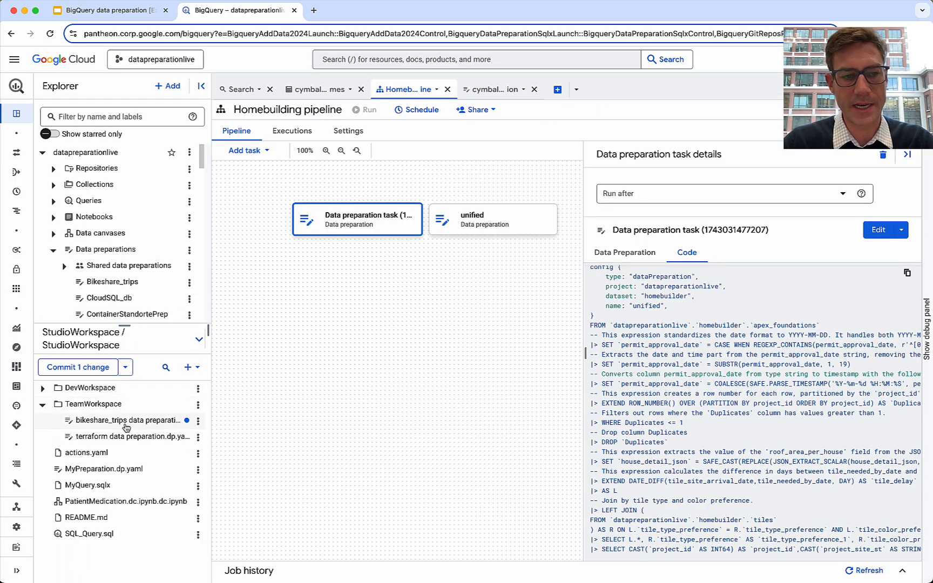
left_click(95, 371)
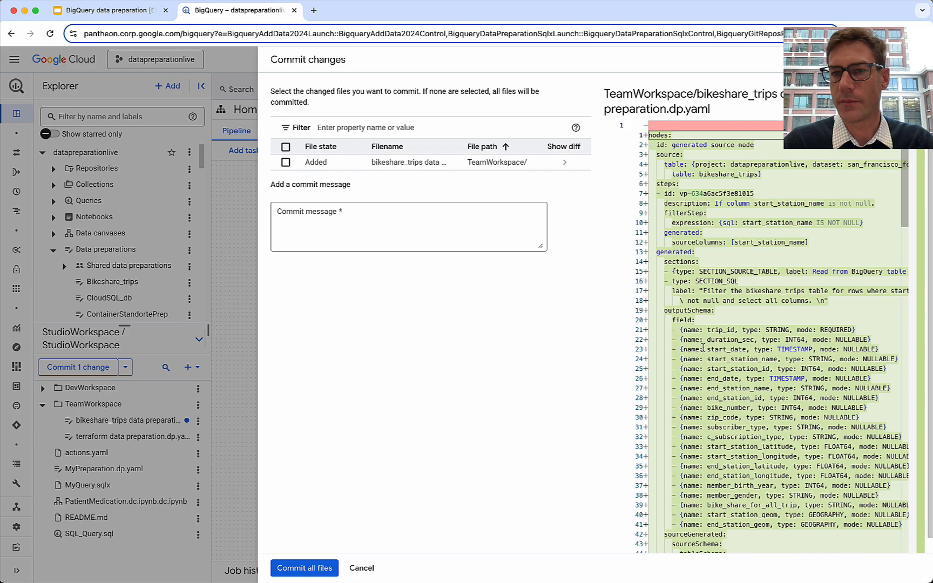
left_click(365, 568)
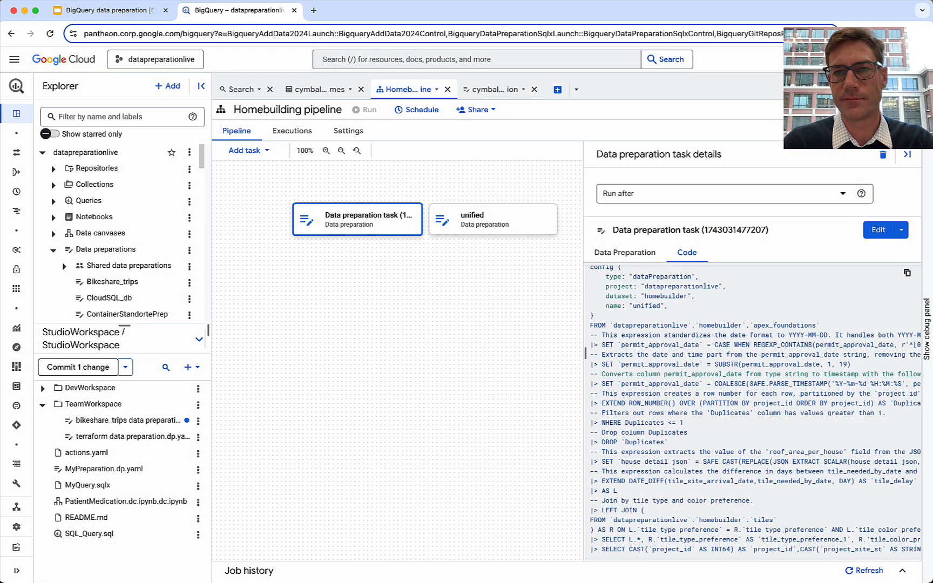